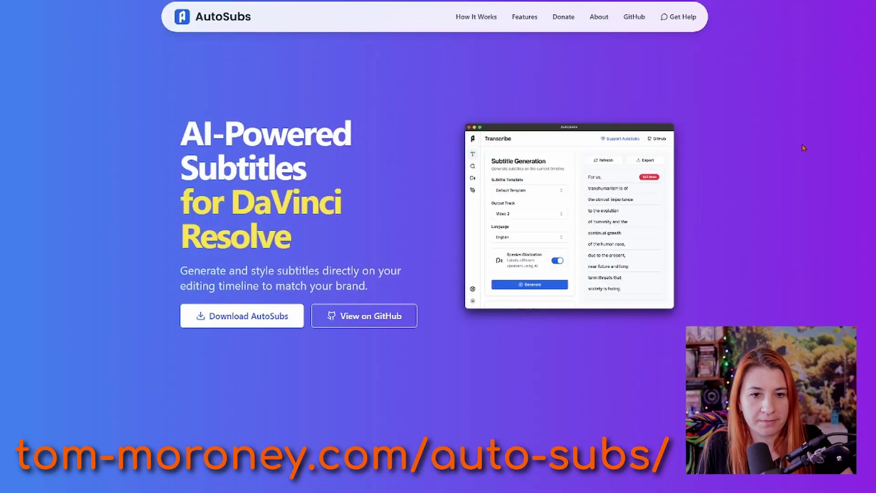
Step: Scroll through the AutoSubs website and return to the top of the page
scroll(108, 111, down, 9)
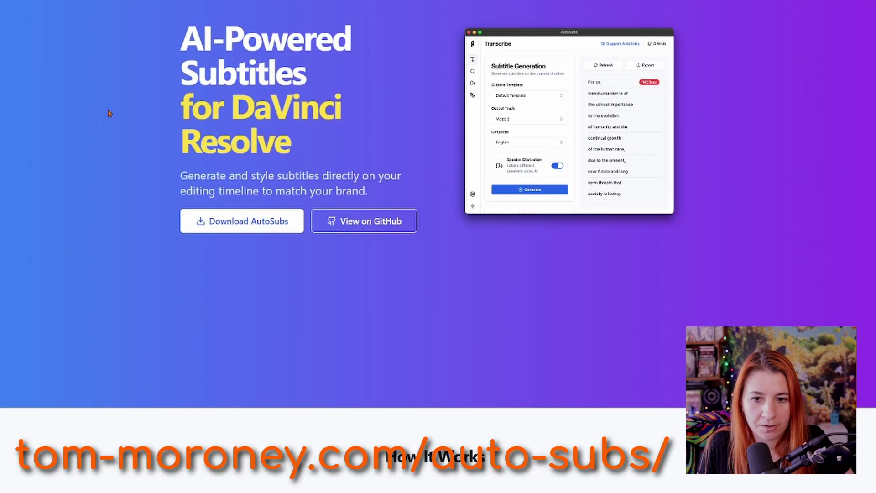
scroll(109, 113, down, 1)
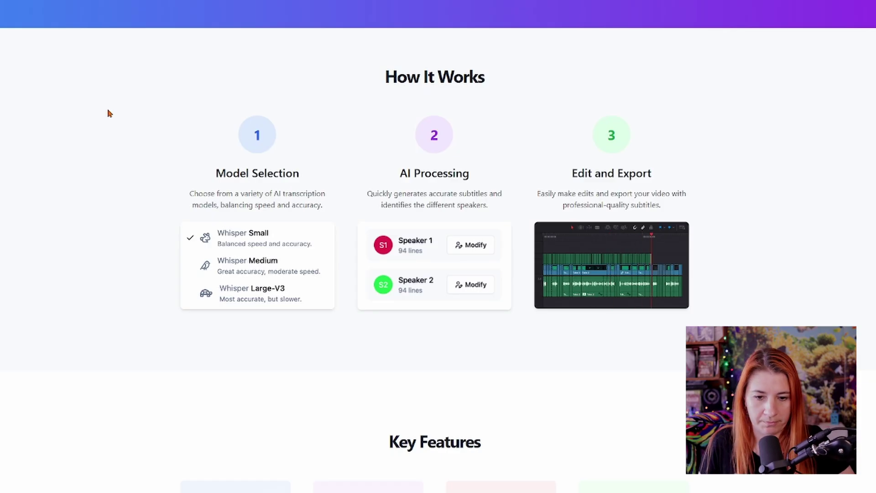
scroll(110, 114, down, 5)
scroll(110, 125, down, 5)
scroll(110, 125, down, 4)
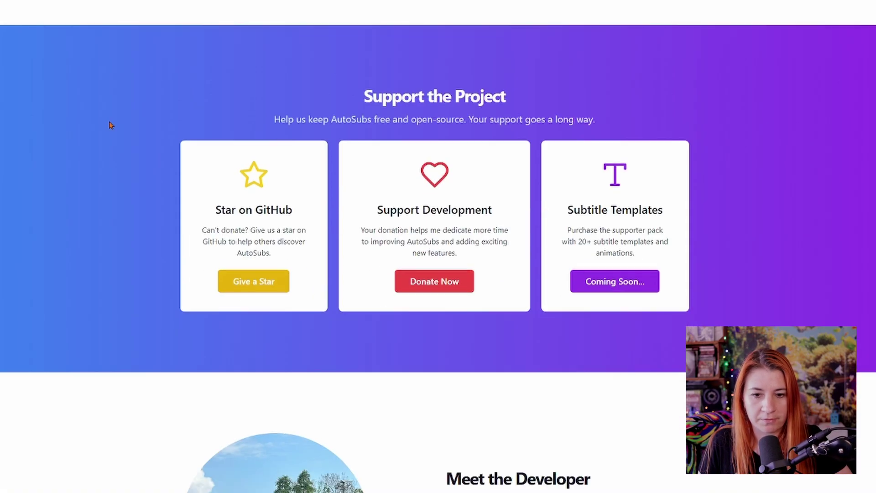
scroll(110, 125, down, 3)
scroll(110, 125, down, 3)
scroll(110, 125, down, 1)
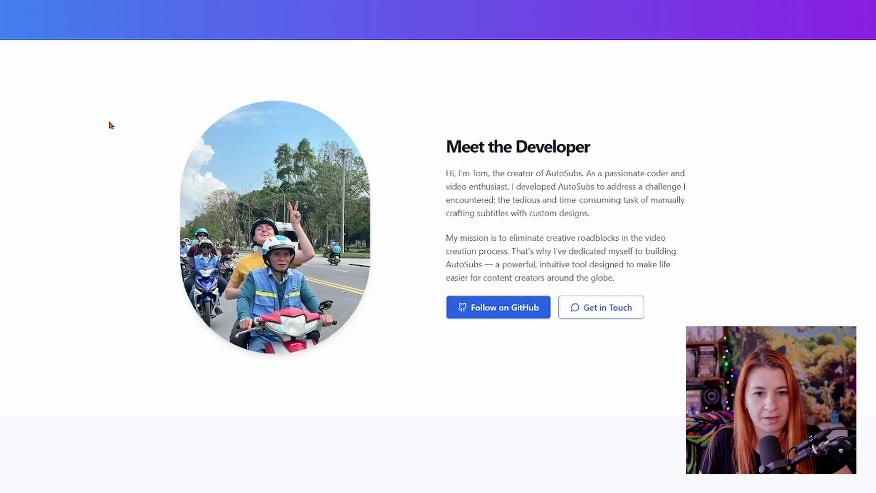
scroll(137, 147, up, 4)
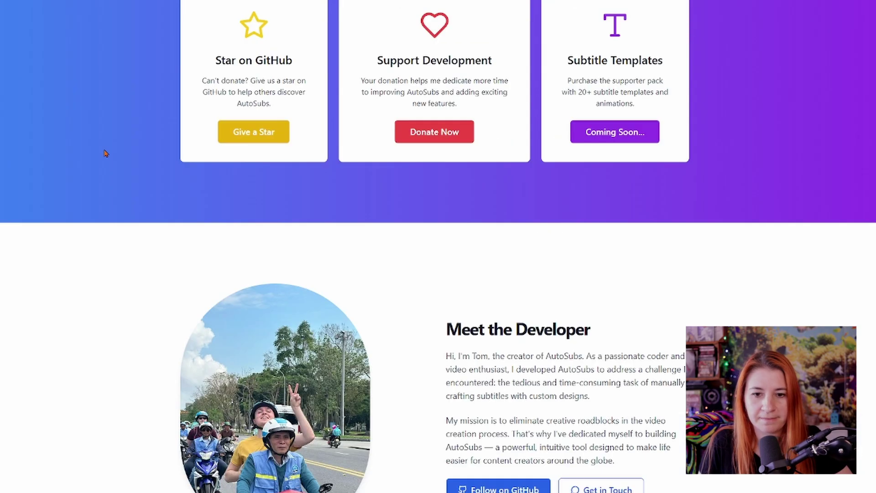
scroll(105, 151, up, 8)
scroll(109, 150, up, 9)
scroll(114, 149, up, 4)
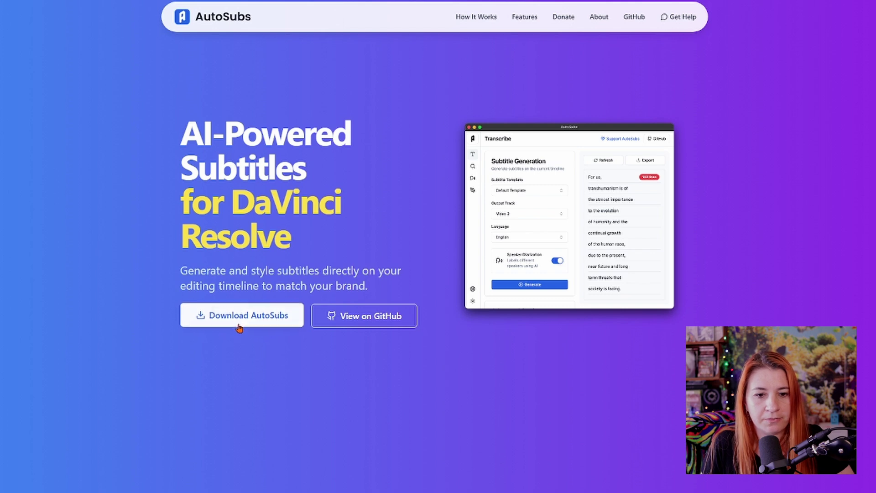
Step: Download the AutoSubs Windows setup file, saving it with Enregistrer
click(250, 317)
scroll(41, 205, down, 1)
scroll(41, 205, down, 2)
click(32, 299)
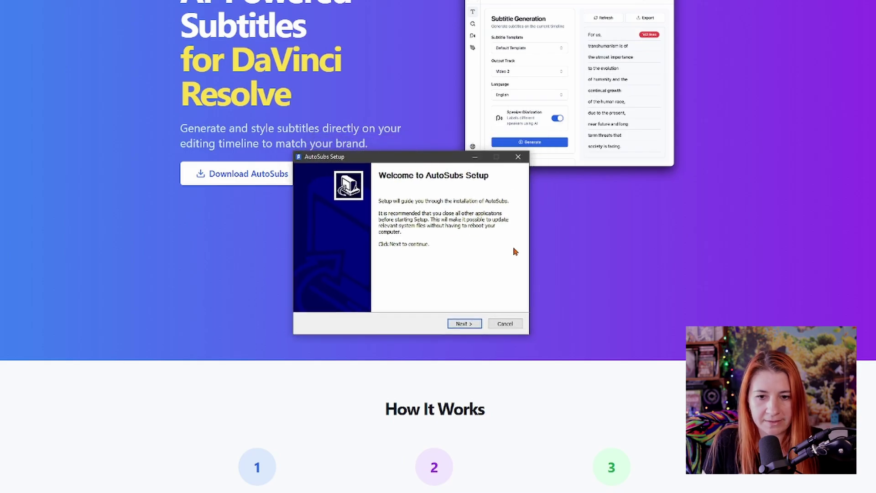
Step: Reinstall AutoSubs 2.1.8 with Add/Reinstall components into the default folder and acknowledge success
click(462, 325)
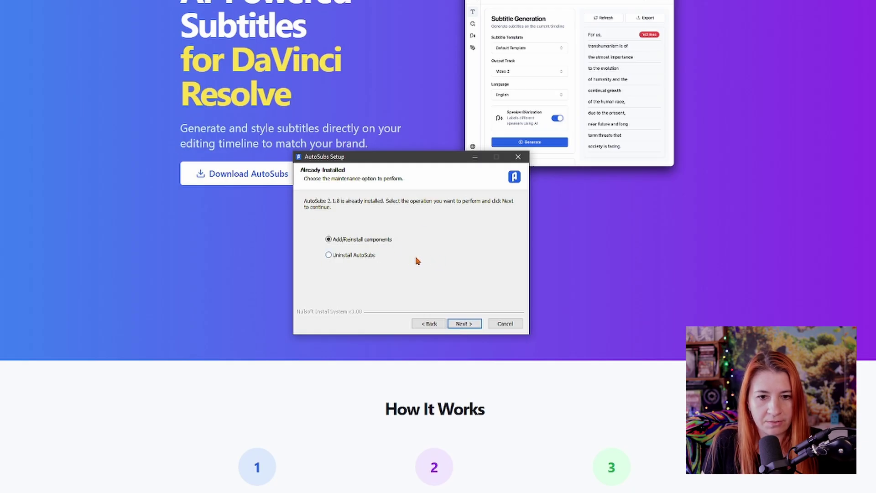
click(464, 323)
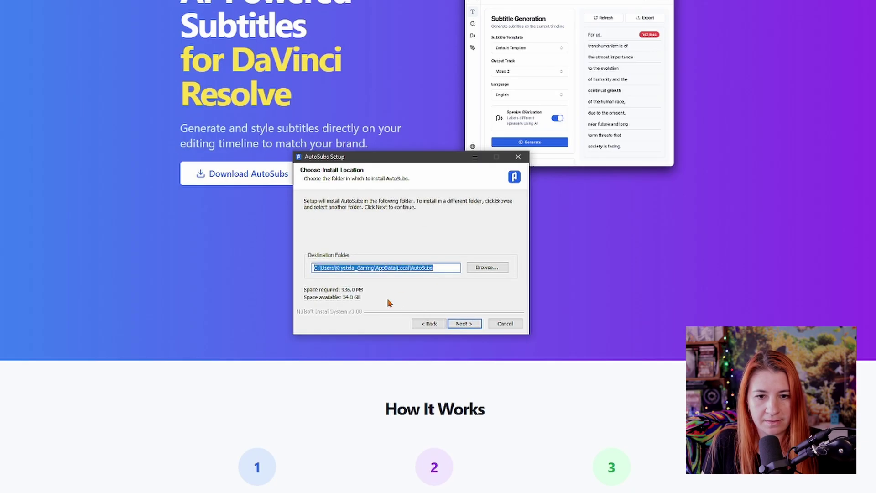
click(461, 325)
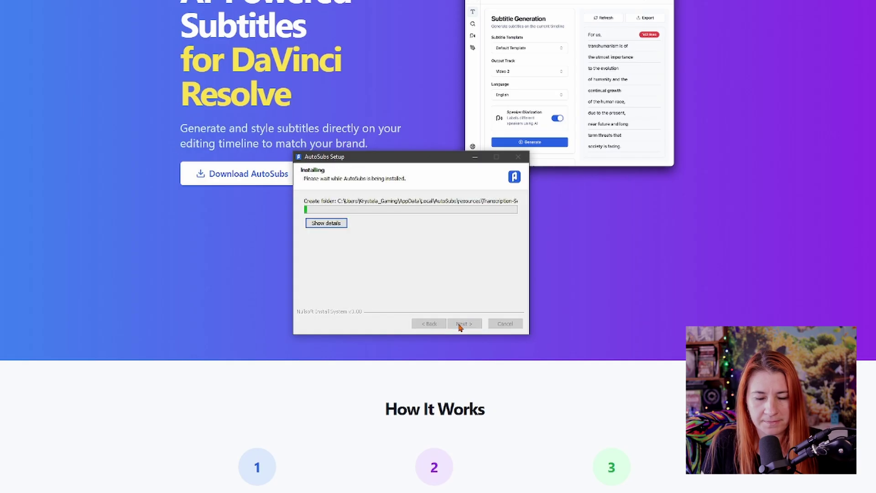
click(464, 325)
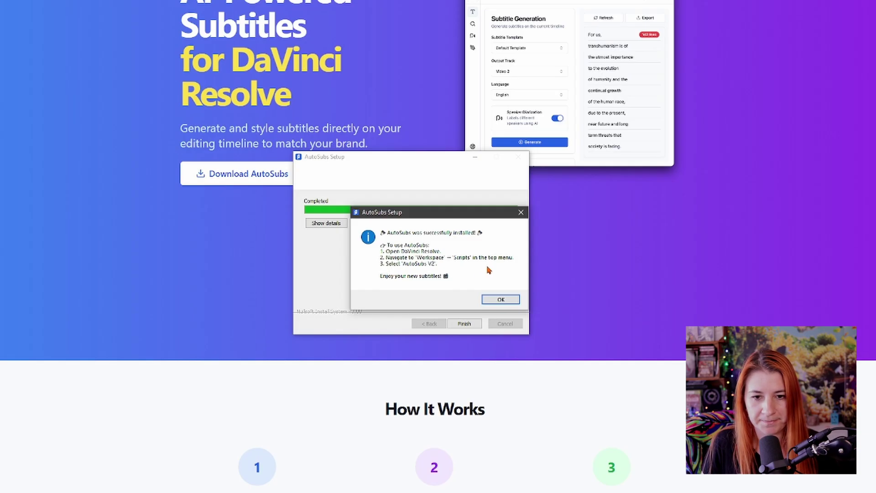
click(499, 300)
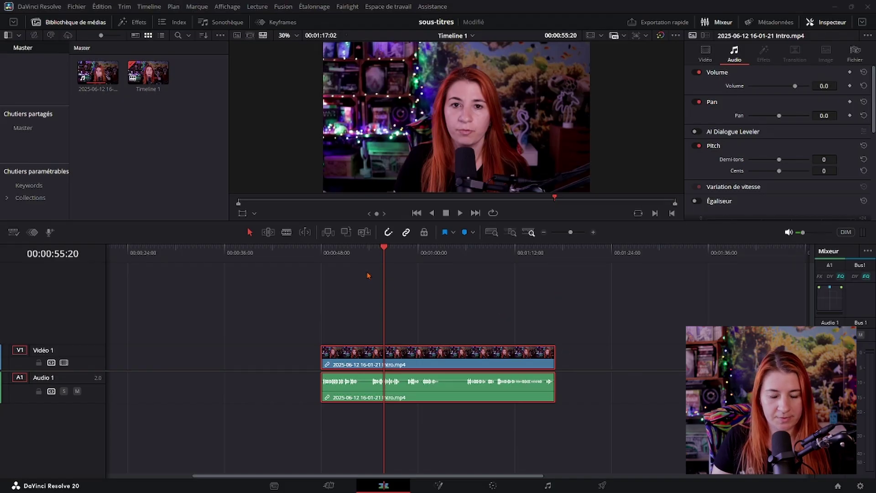
Step: Set an in point at 00:00:54:03 and an out point at 00:01:02:14 on the interview
drag(384, 250, 383, 251)
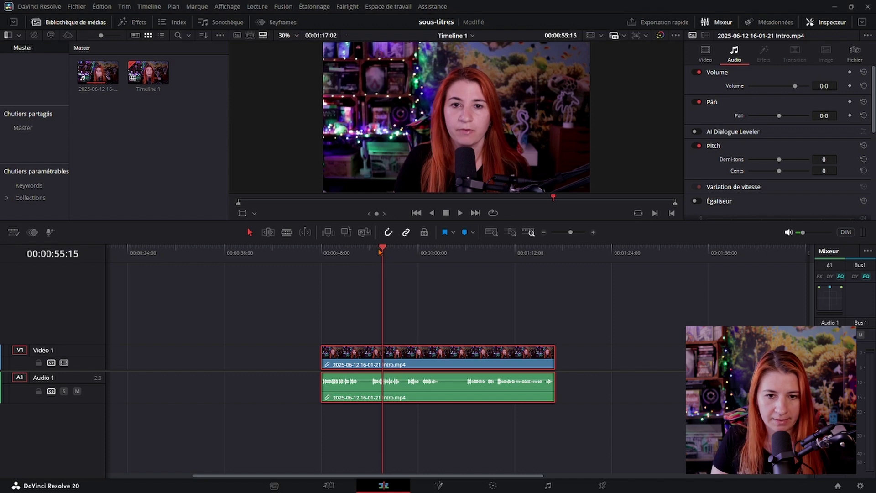
drag(383, 248, 372, 261)
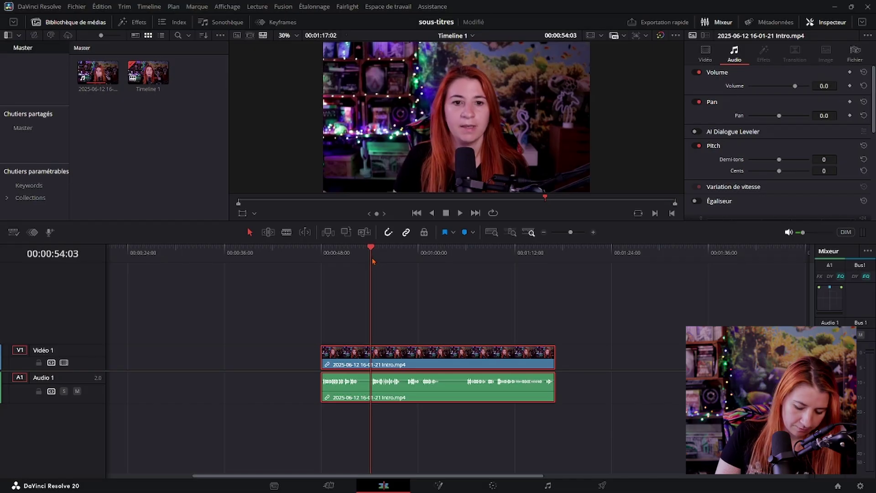
key(i)
drag(372, 261, 439, 260)
key(o)
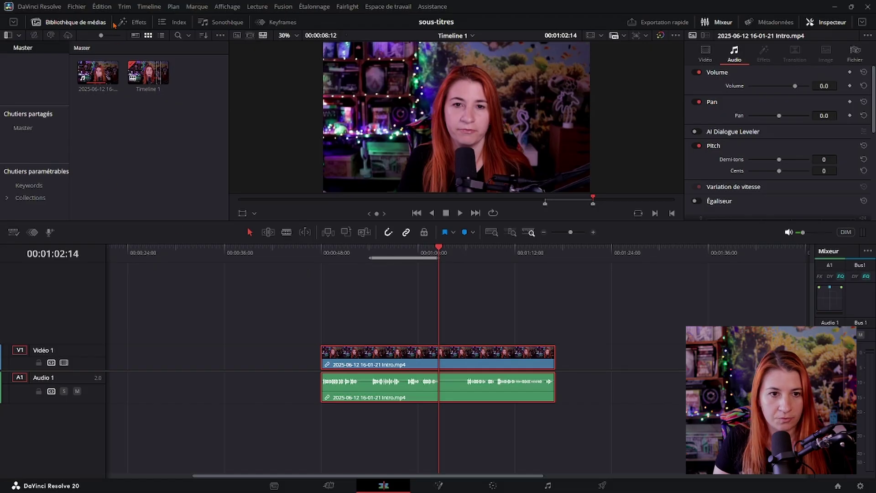
click(138, 22)
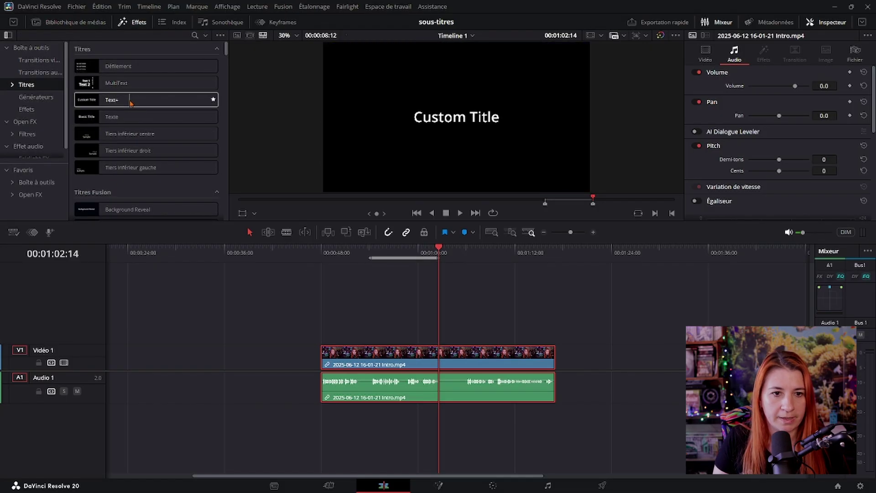
Step: Add a Text+ title on a new track above the interview clip
drag(130, 103, 391, 335)
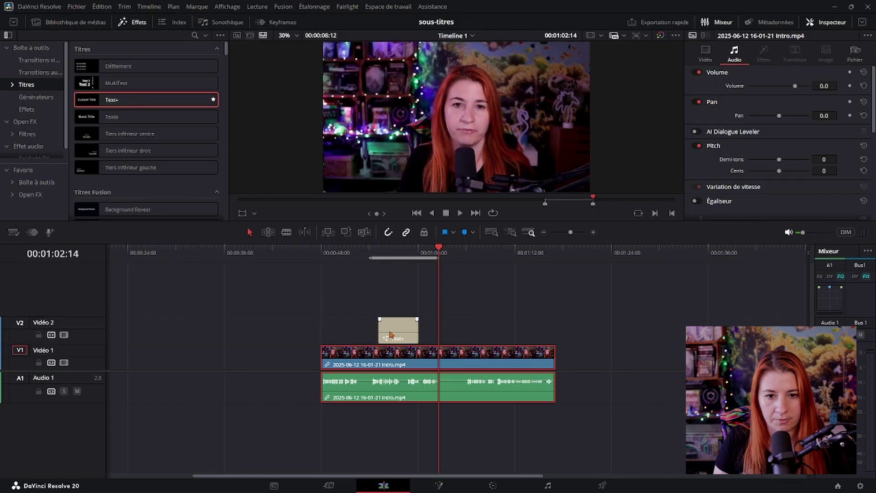
click(391, 335)
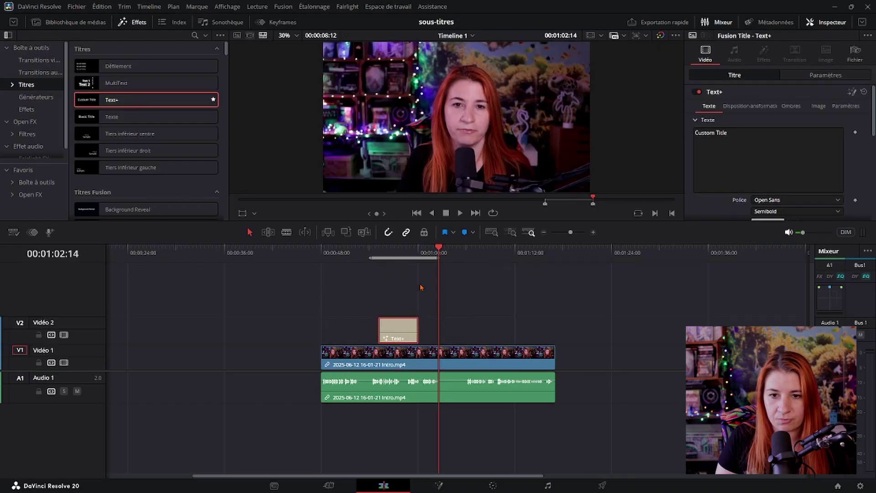
click(403, 286)
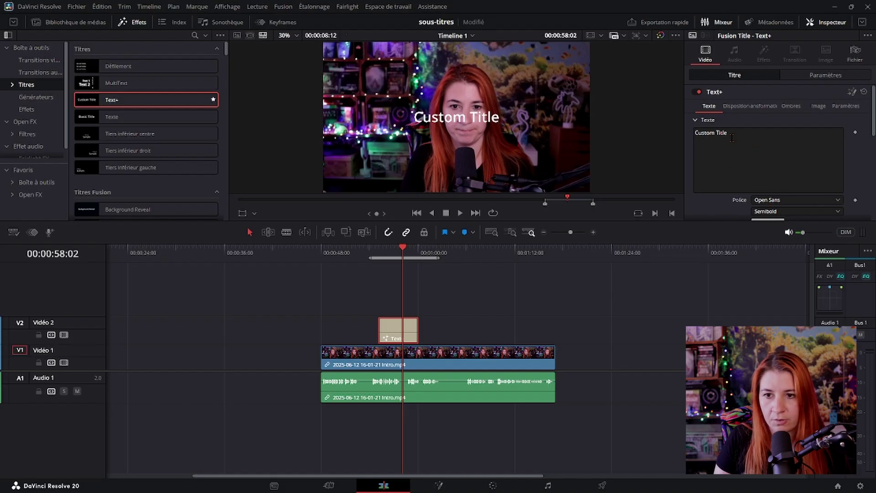
Step: Make the Text+ text orange (#F84600) and set its size to 0.0719
scroll(722, 176, down, 3)
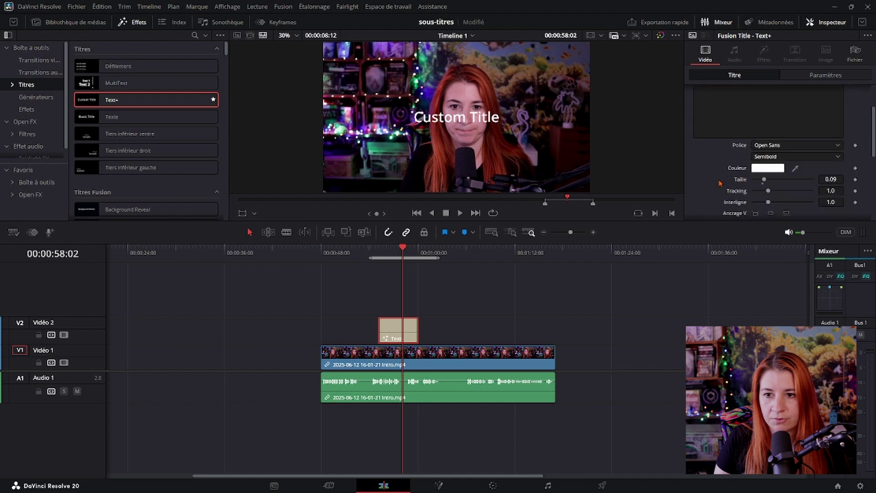
click(768, 168)
click(321, 287)
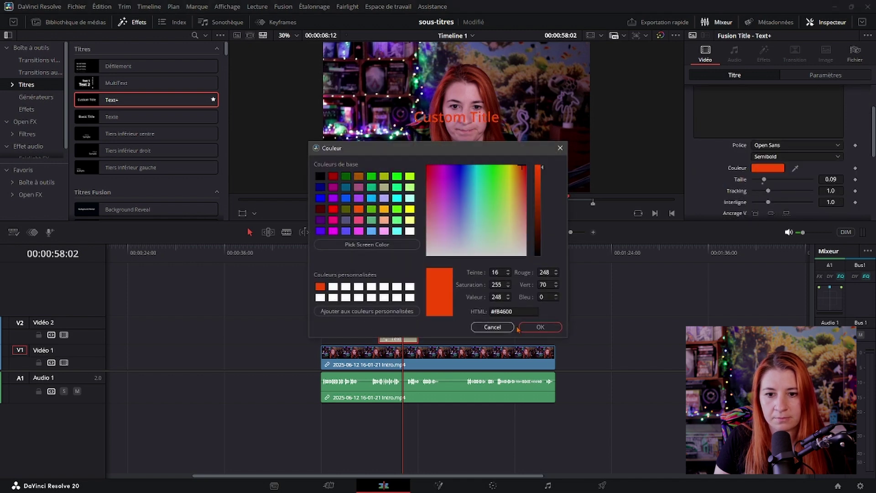
click(540, 327)
drag(831, 179, 817, 179)
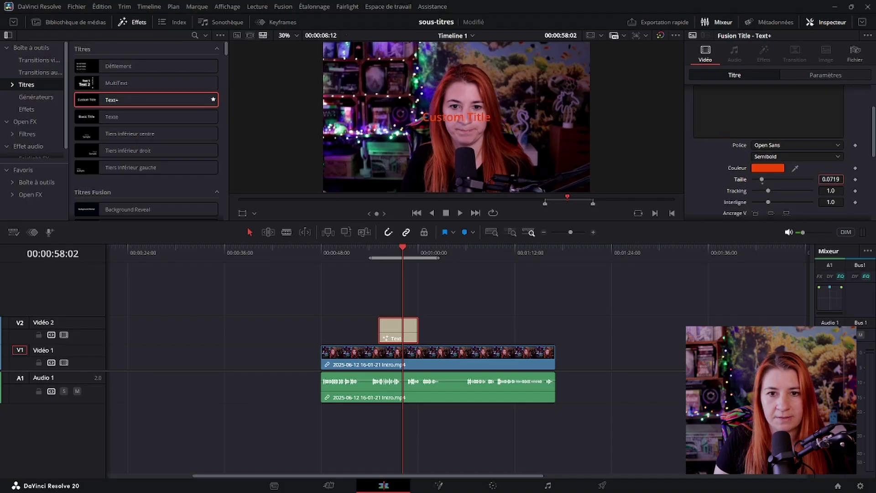
Step: Lower the title to the bottom of the frame at Y -440
click(812, 76)
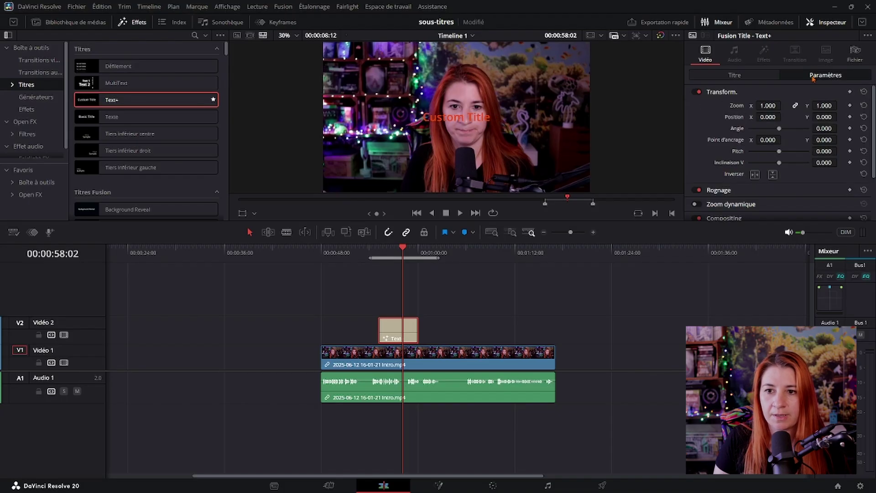
drag(827, 118, 843, 117)
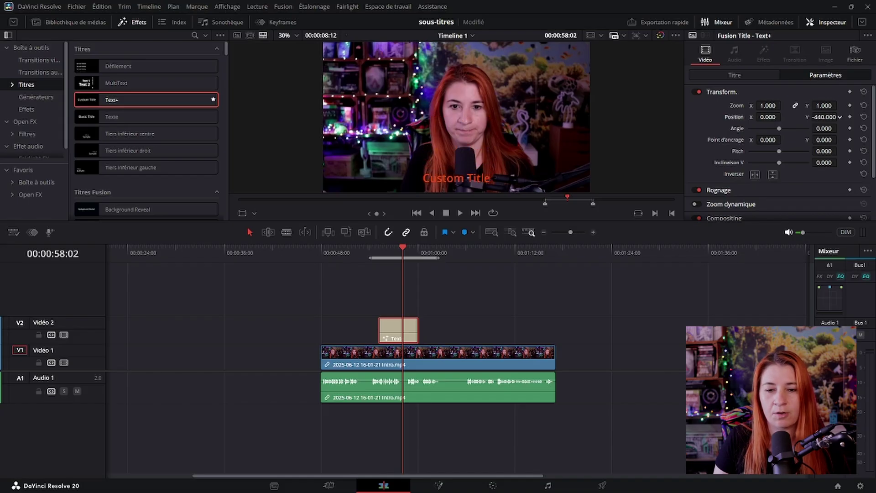
click(735, 74)
Step: Enable the Black Shadow (element 3) on the orange title
click(794, 106)
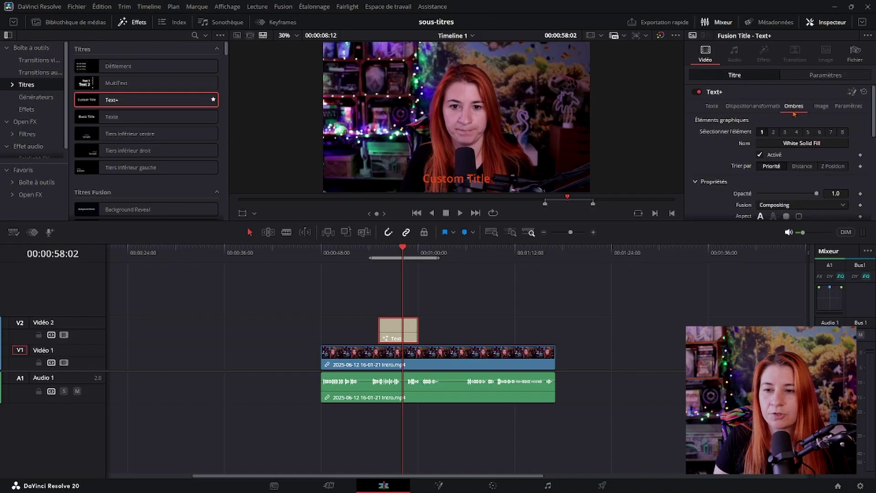
click(785, 132)
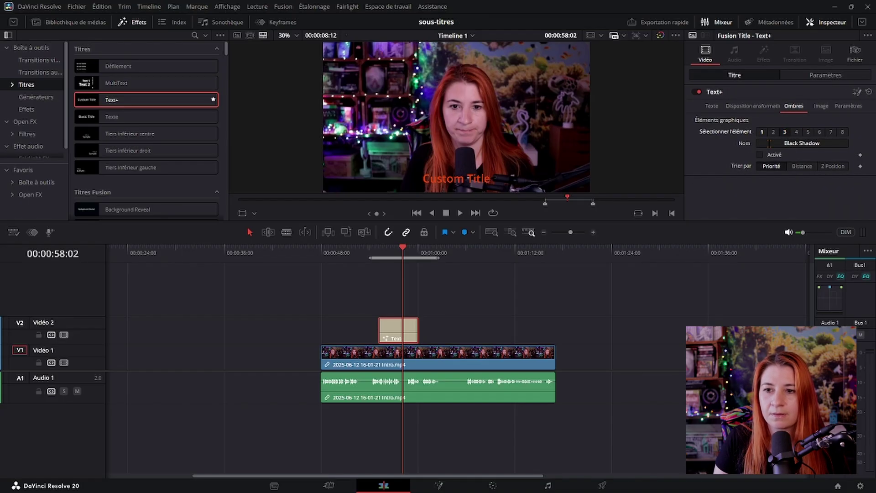
click(760, 155)
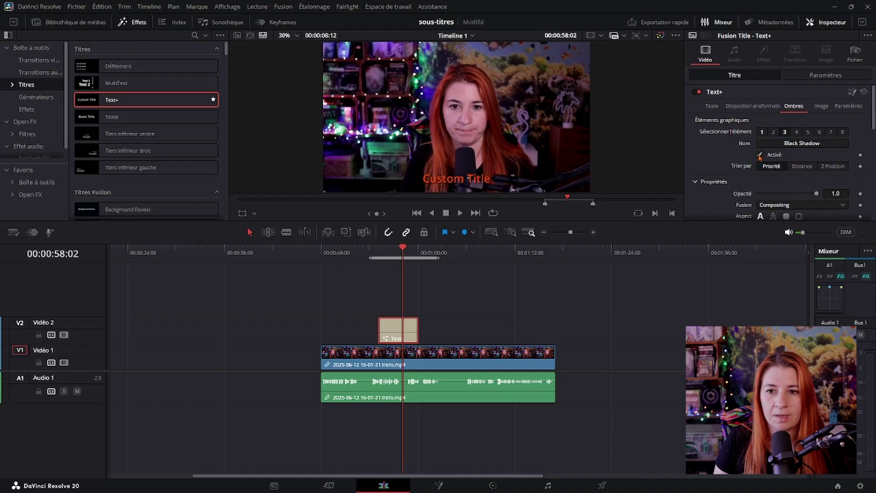
click(712, 106)
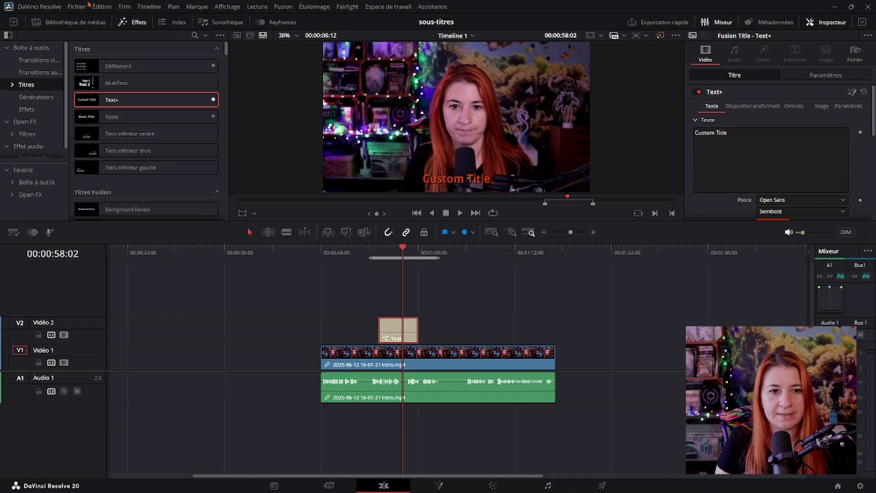
click(71, 23)
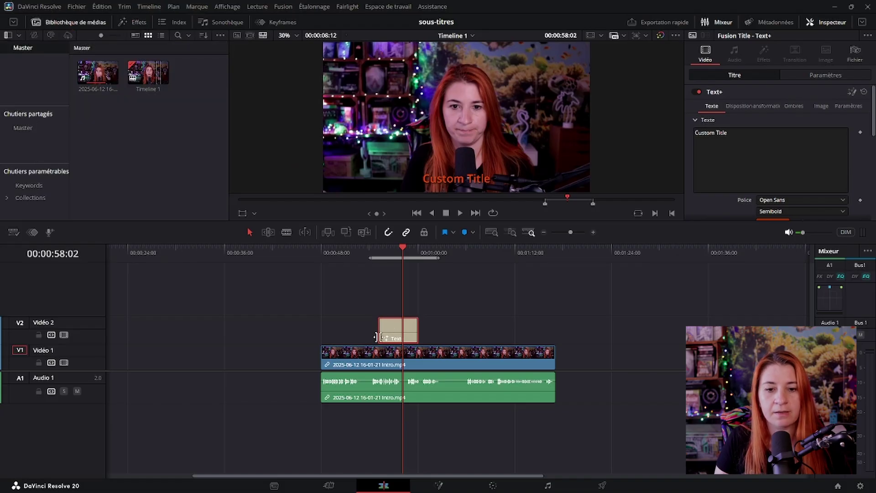
Step: Save the styled Text+ title into the Master bin and delete it from track V2
drag(395, 333, 168, 157)
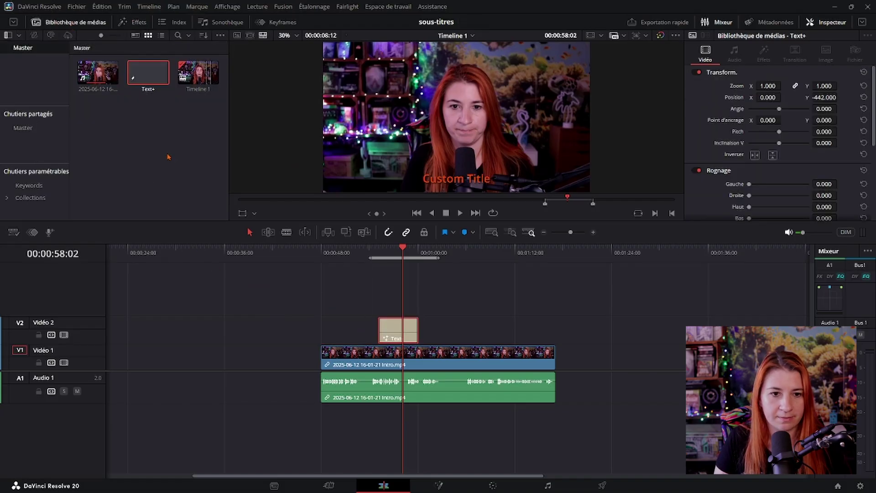
double_click(151, 72)
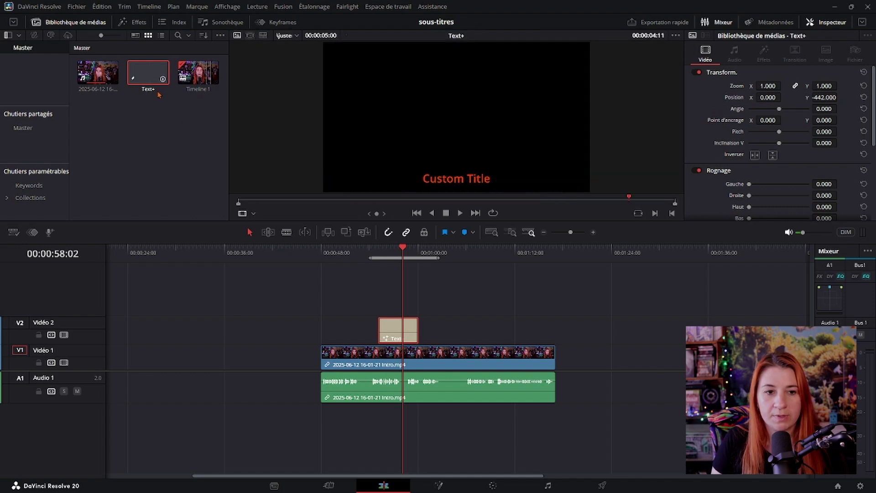
click(380, 348)
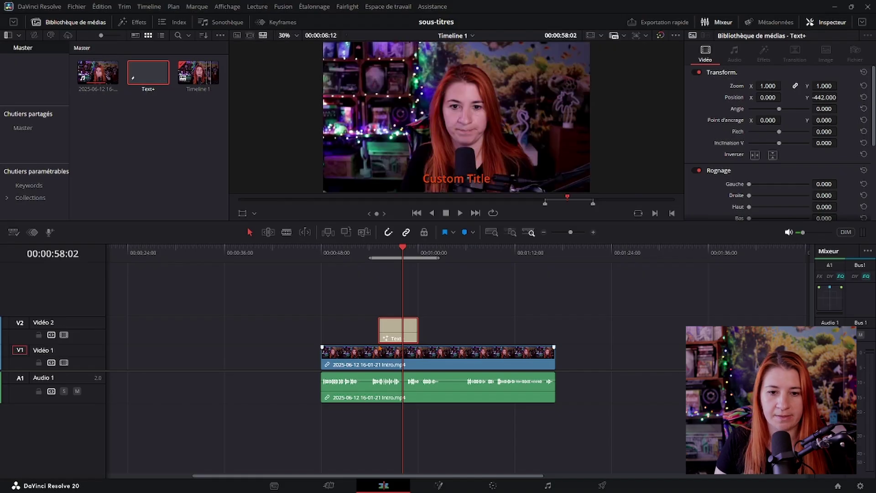
key(Delete)
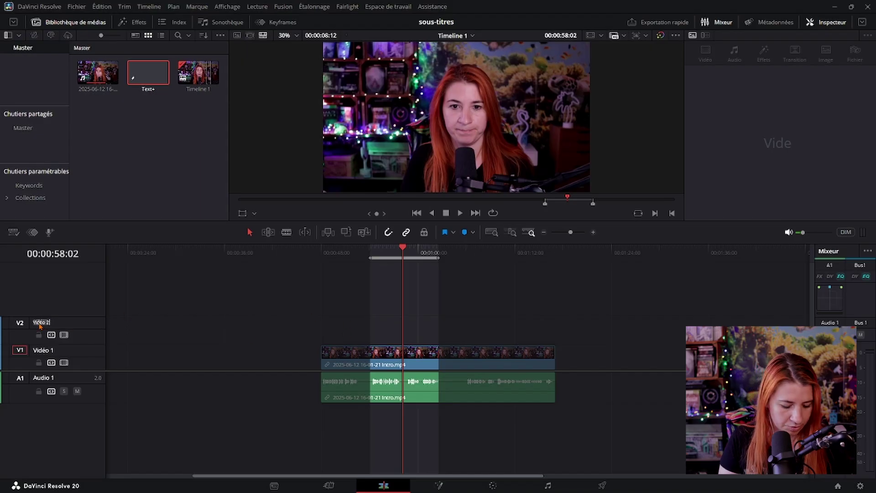
Step: Rename track V2 to 'Sous-titres'
text(Sous-titres)
key(Return)
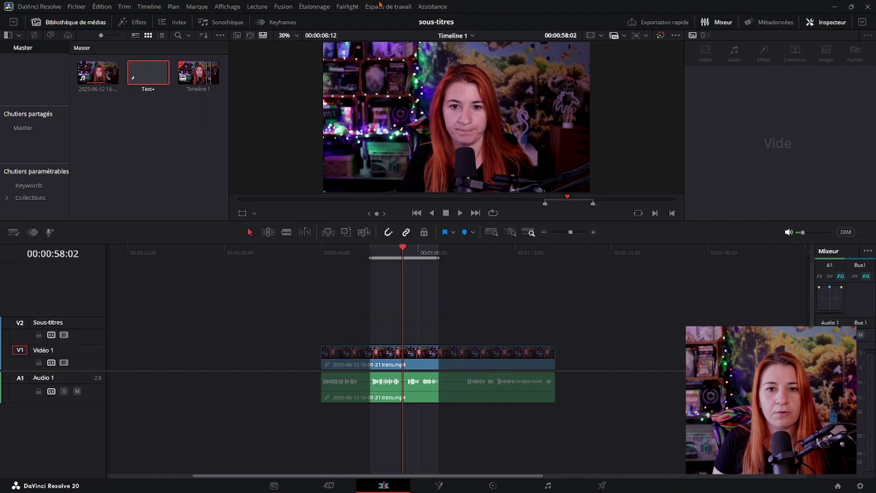
click(391, 7)
Step: Launch AutoSubs V2 and set the subtitle template to Text+ on the Sous-titres track
mouse_move(392, 249)
click(520, 250)
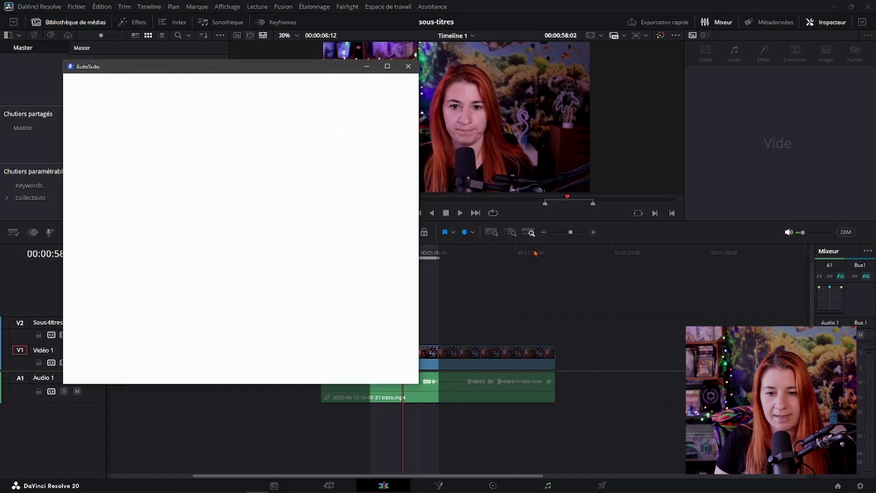
drag(245, 76, 688, 41)
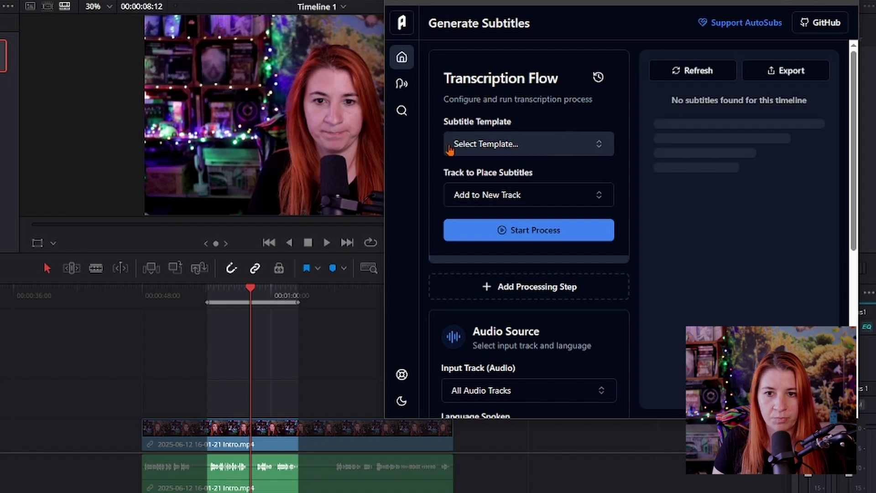
click(494, 149)
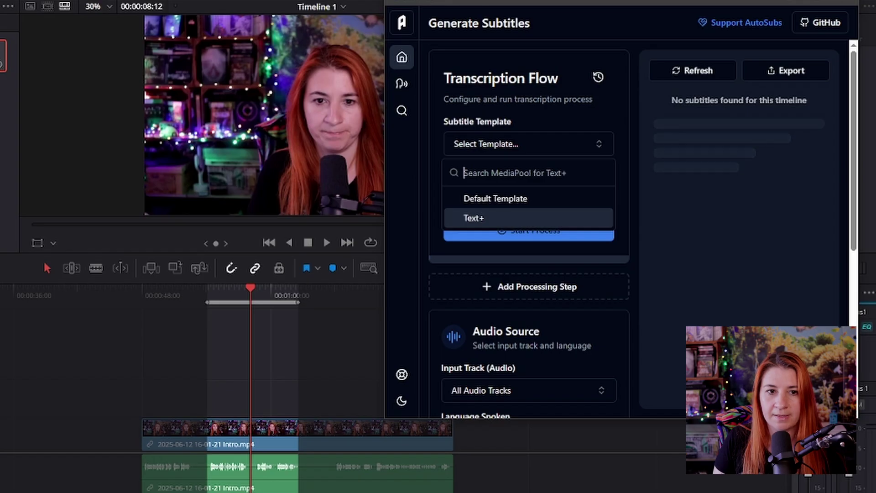
click(477, 219)
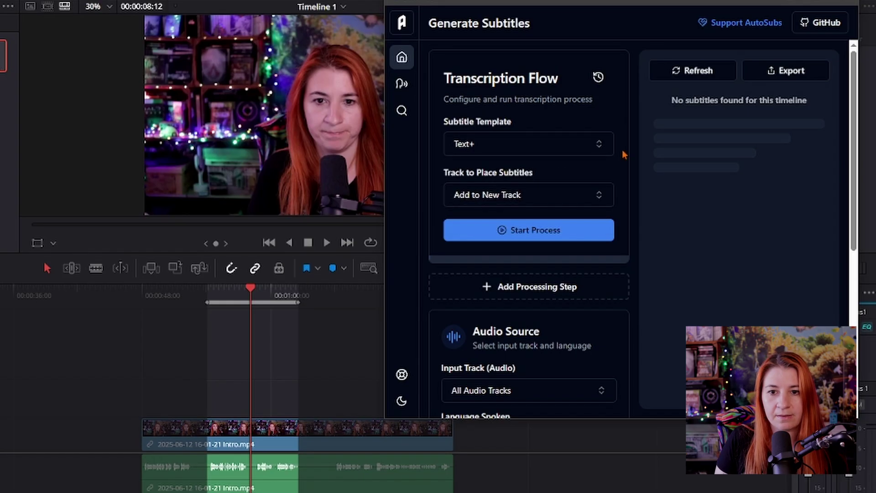
click(552, 197)
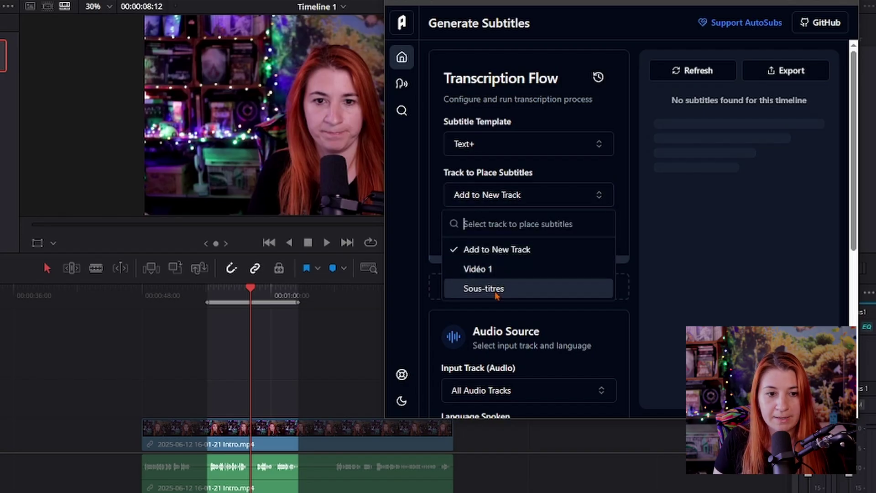
click(484, 290)
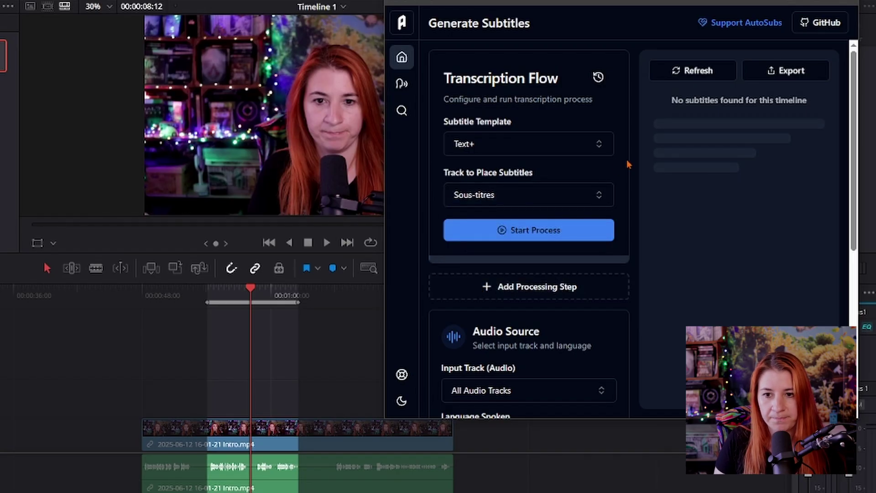
Step: Set AutoSubs to transcribe Audio 1 with French as the spoken language
scroll(628, 163, down, 5)
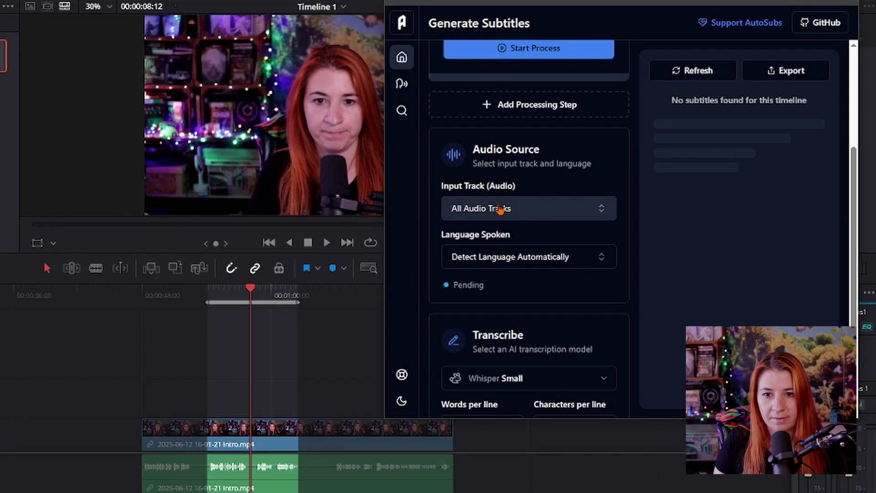
click(501, 210)
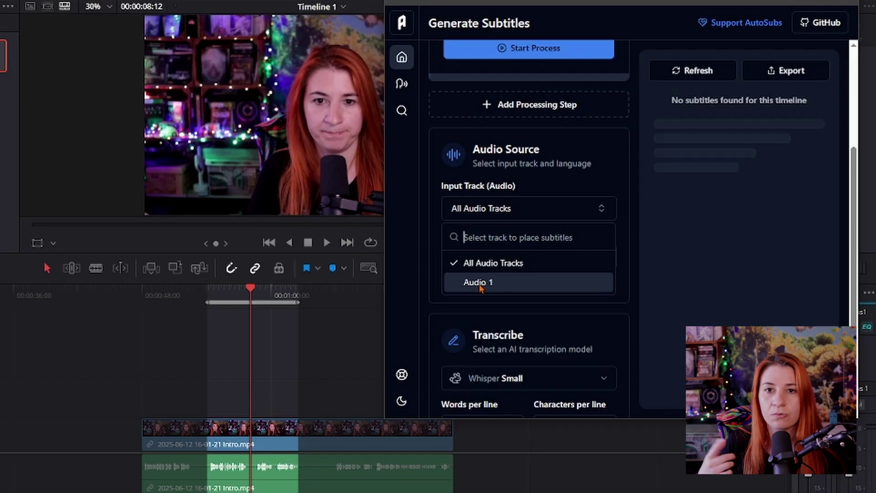
click(479, 283)
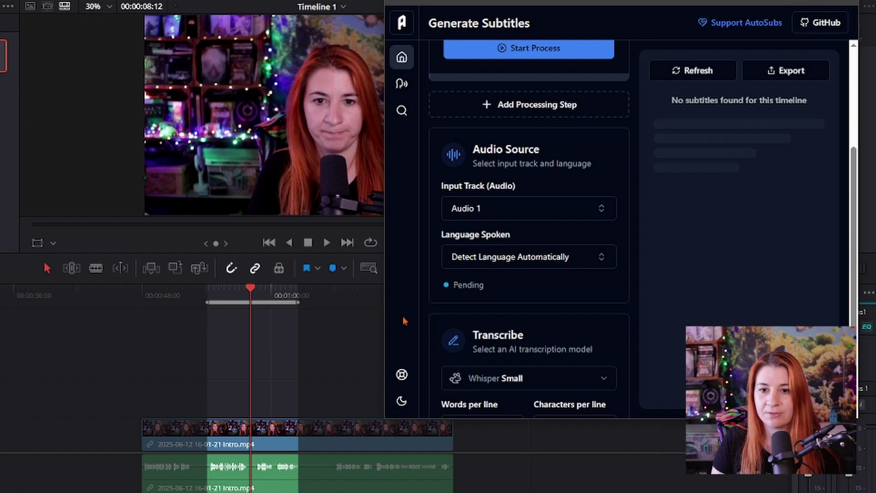
click(604, 263)
click(623, 276)
click(576, 256)
text(f)
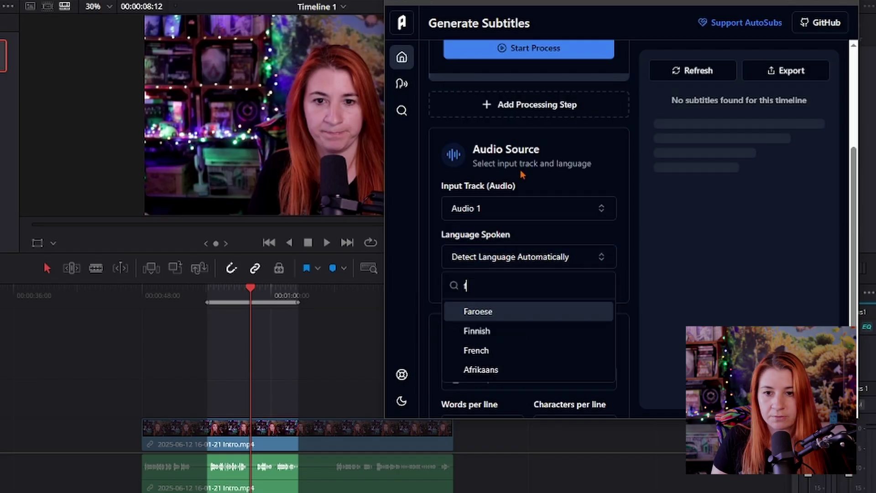
click(490, 351)
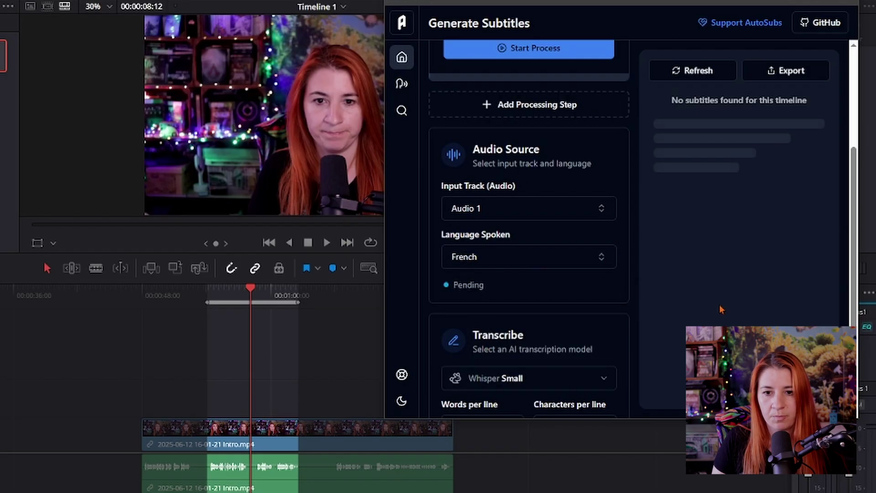
scroll(634, 211, down, 3)
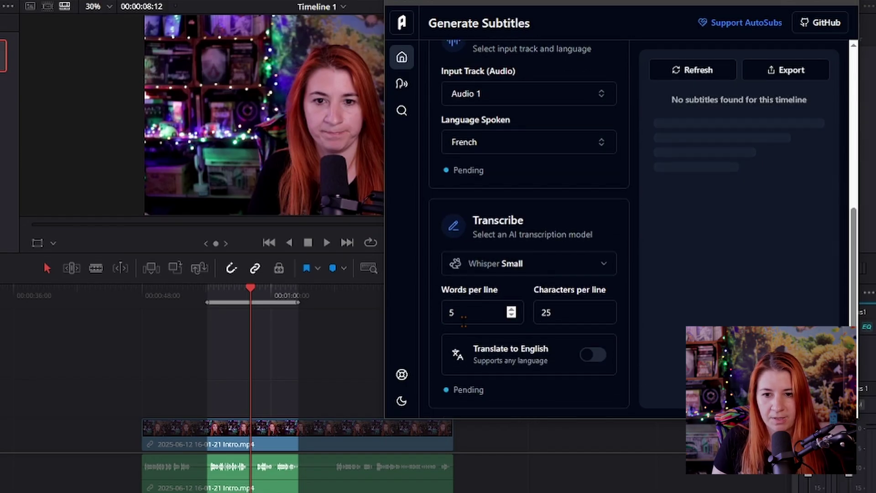
Step: Limit subtitle lines to 7 words and 20 characters per line
double_click(511, 311)
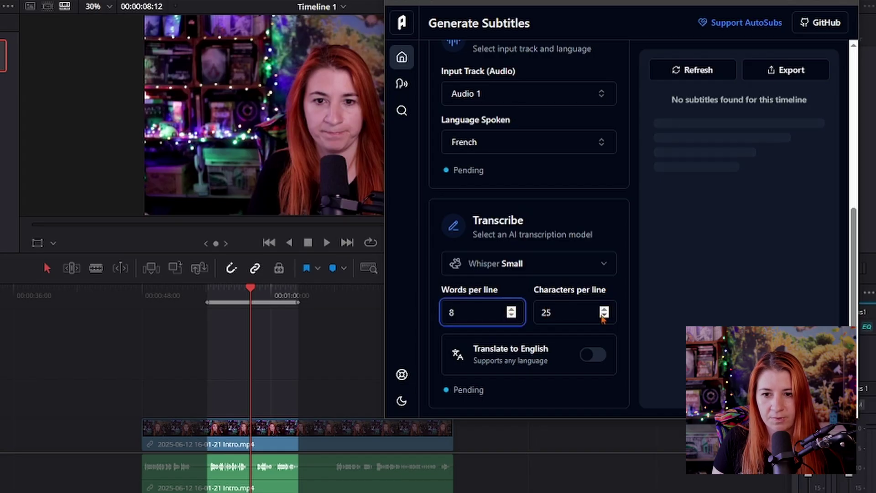
double_click(603, 315)
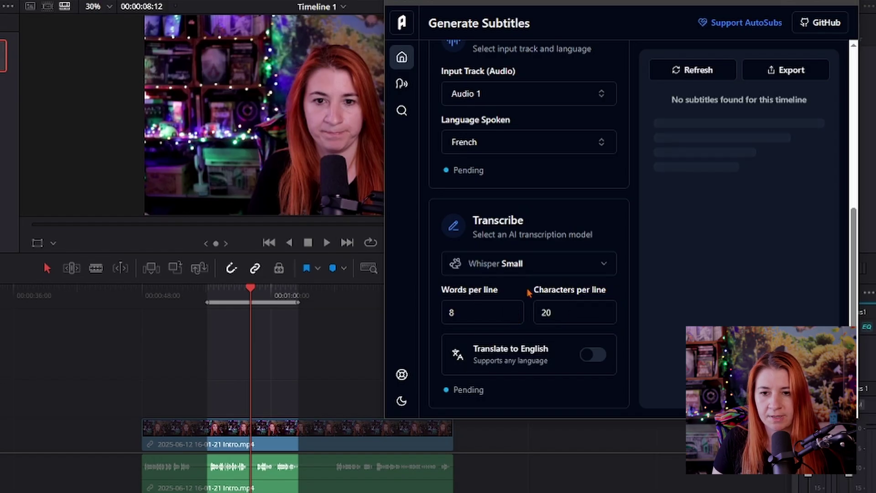
click(512, 315)
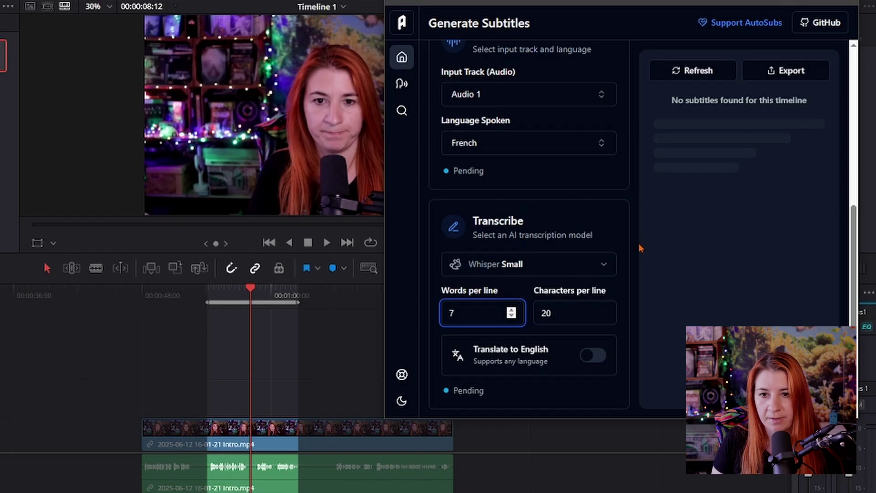
Step: Add a Text Formatting processing step to the AutoSubs process
scroll(639, 249, up, 5)
click(526, 172)
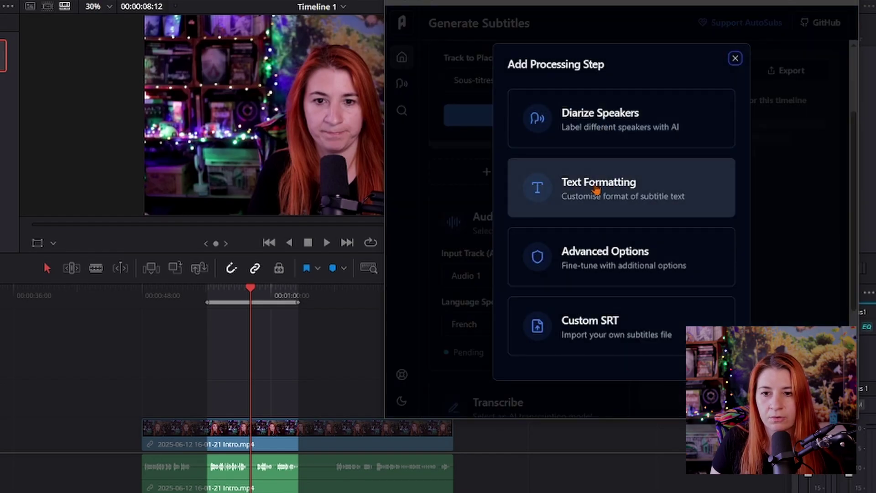
click(606, 199)
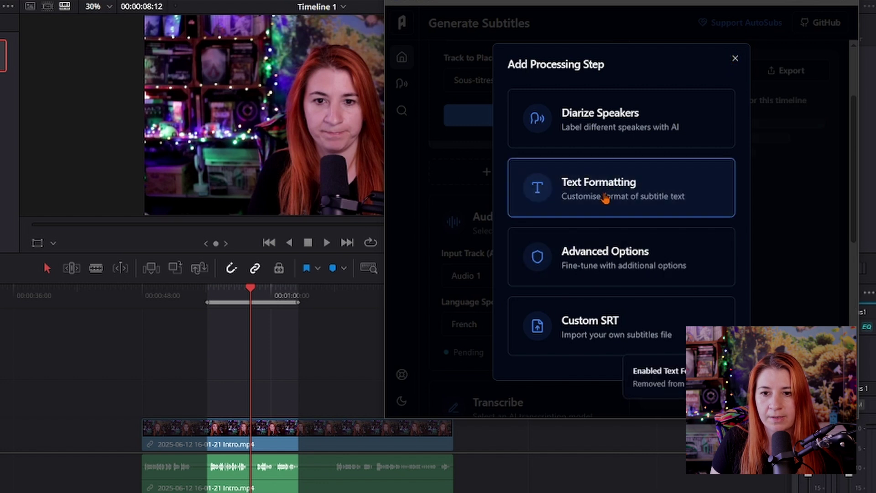
click(735, 60)
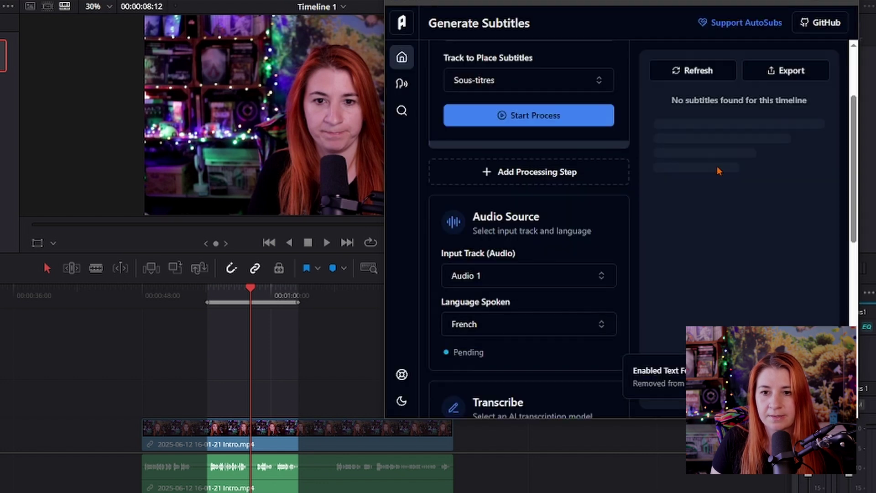
scroll(553, 233, down, 10)
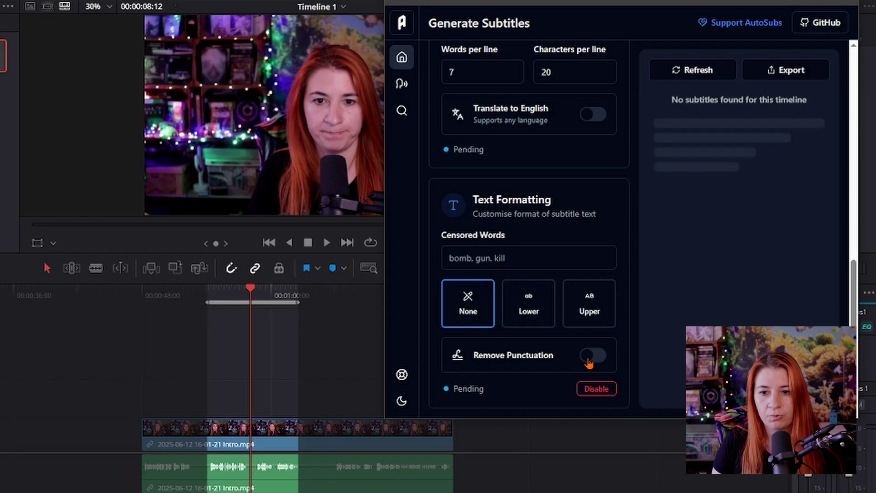
Step: Choose Whisper Medium (recommended) as the AutoSubs transcription model
scroll(550, 228, up, 5)
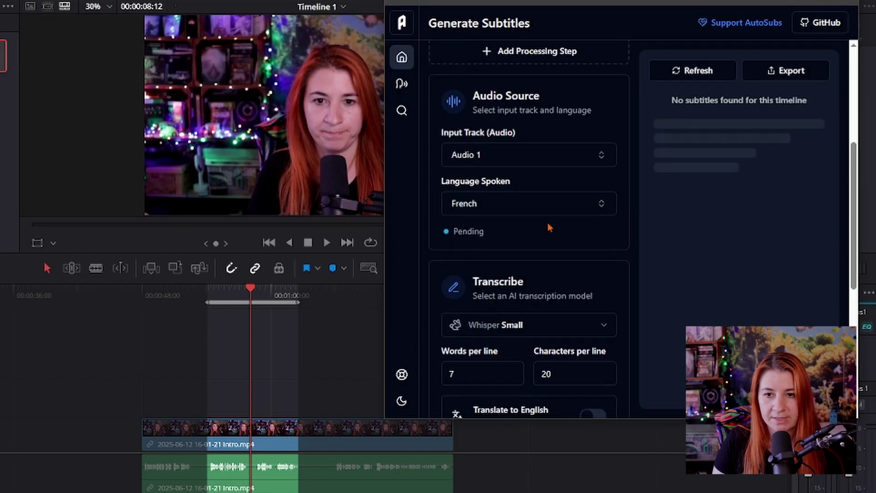
scroll(548, 226, up, 5)
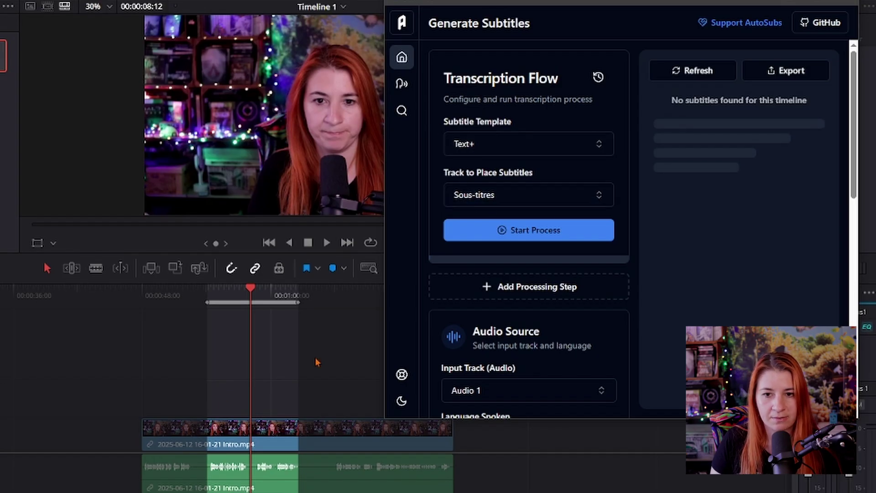
scroll(529, 274, down, 4)
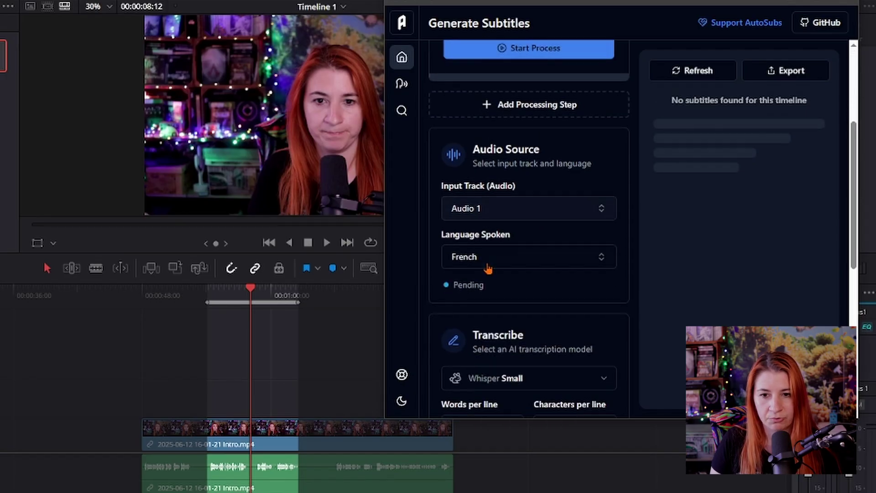
scroll(595, 243, down, 5)
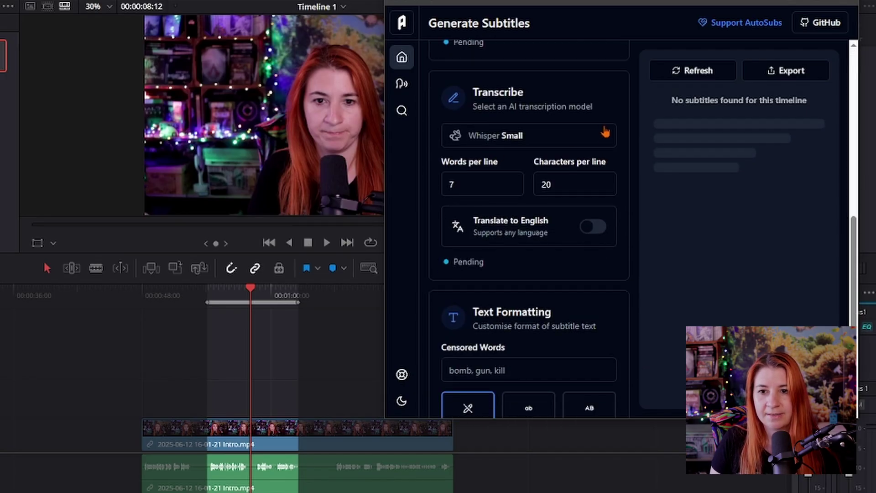
click(602, 136)
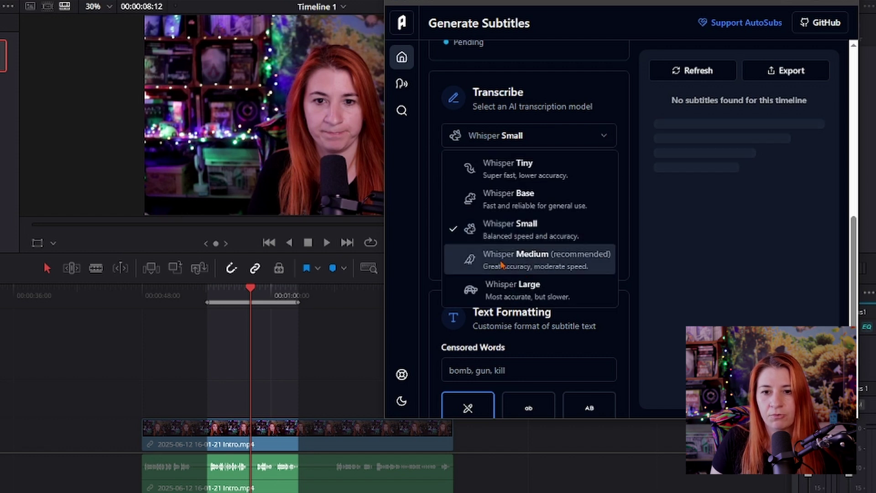
click(530, 260)
click(609, 144)
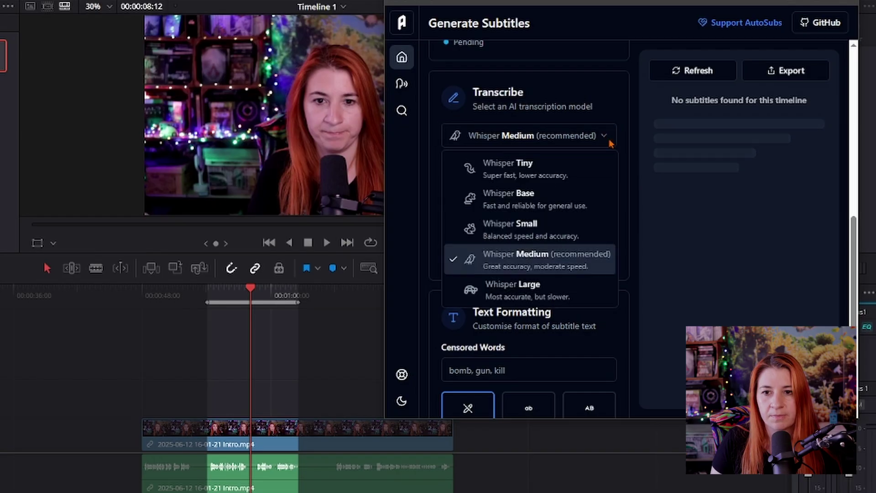
click(607, 141)
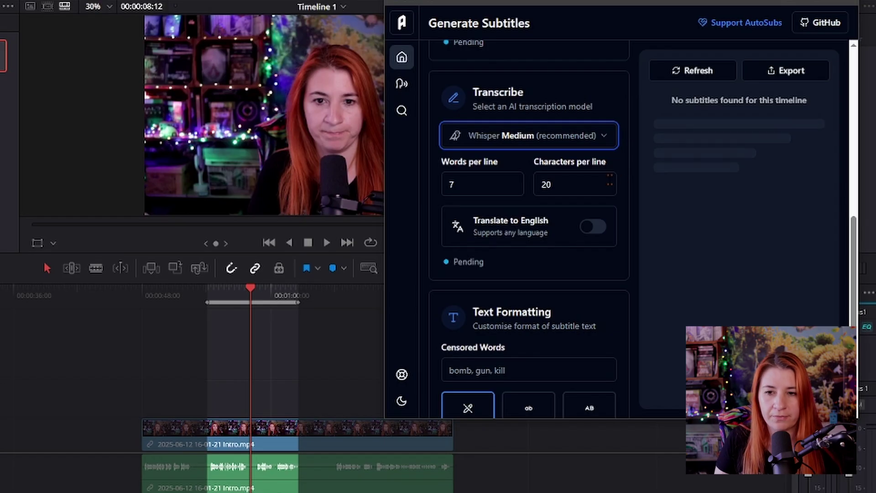
scroll(633, 194, up, 10)
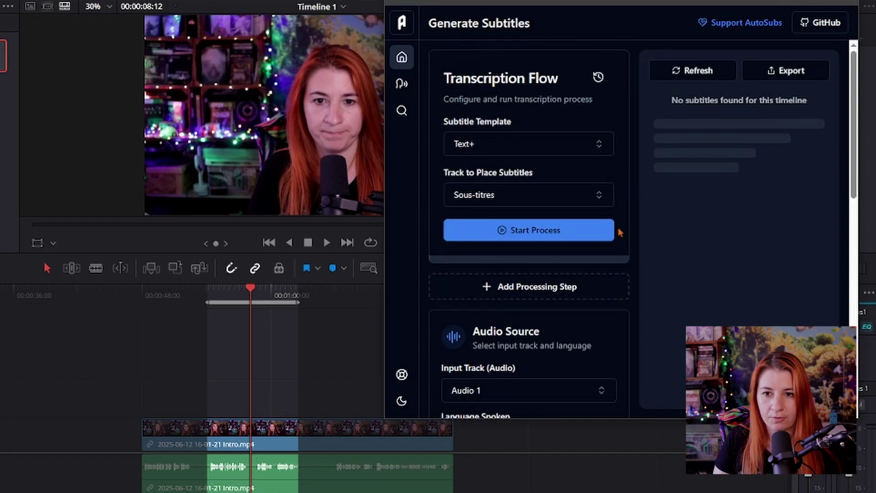
Step: Start Process to transcribe the French audio into nine Text+ subtitles on Sous-titres
click(518, 230)
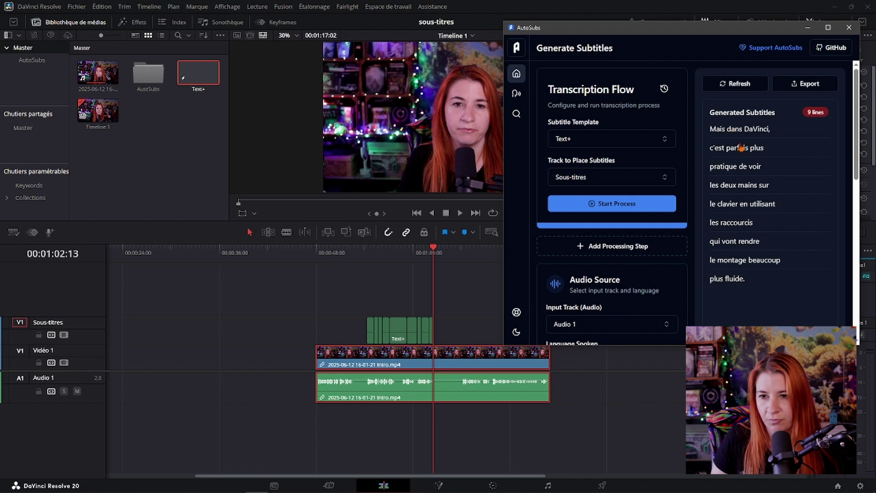
Step: Export the AutoSubs subtitles to an SRT file, then close the AutoSubs window
click(803, 87)
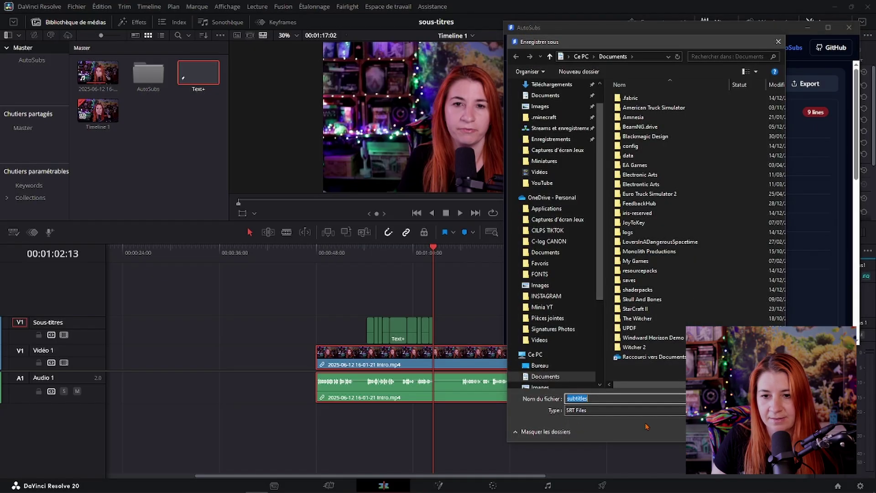
key(Return)
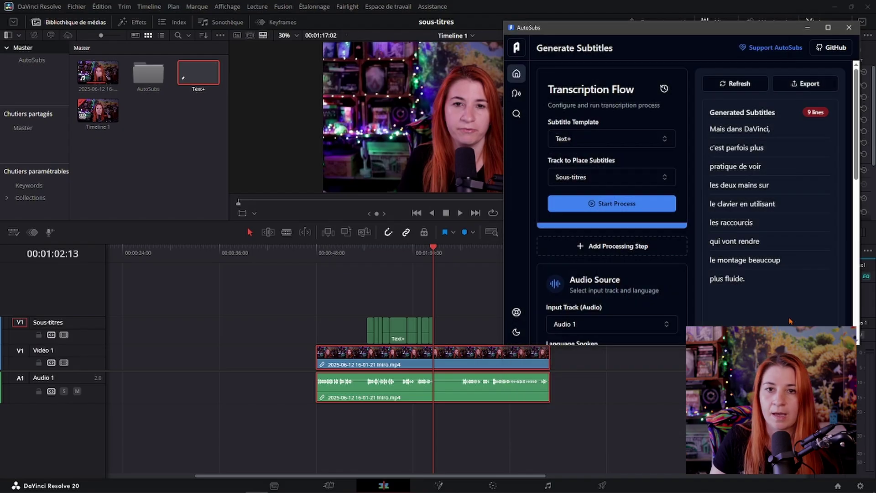
click(849, 28)
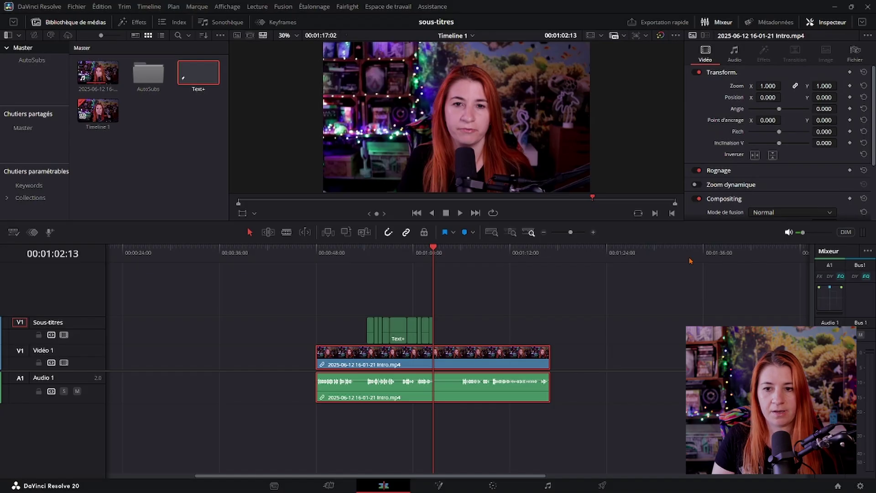
Step: Play and scrub the timeline to preview the orange subtitles over the interview
click(366, 254)
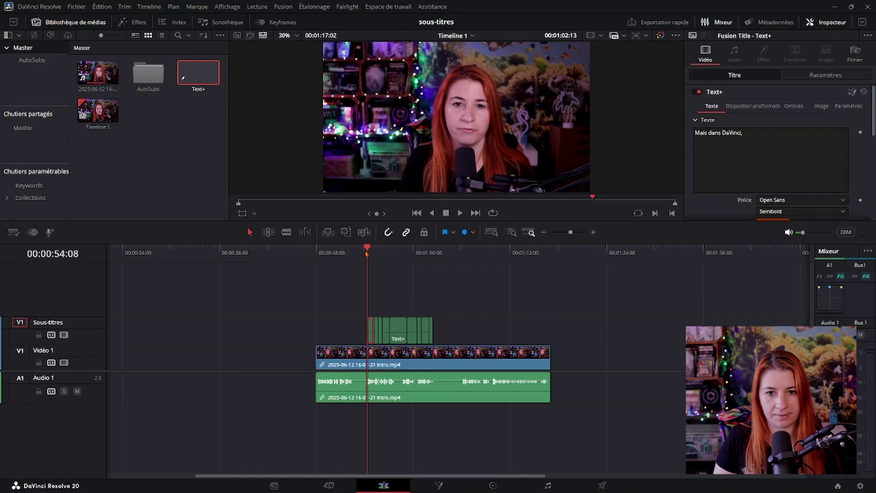
key(space)
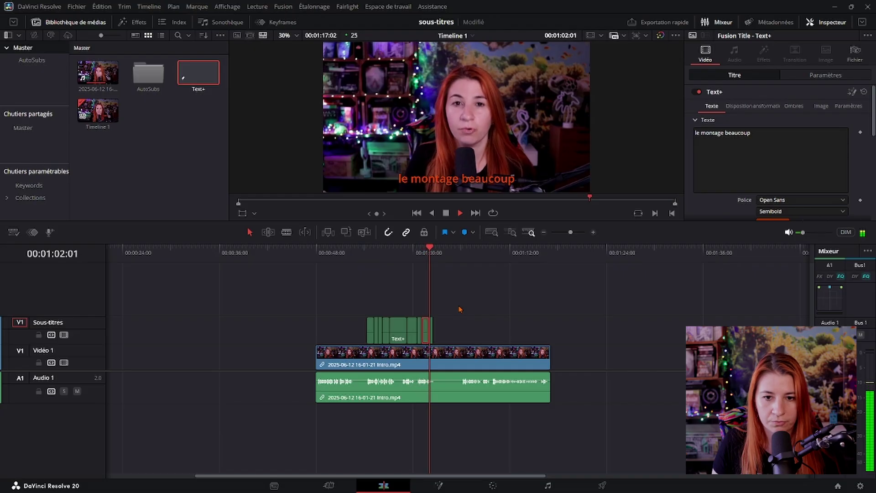
key(space)
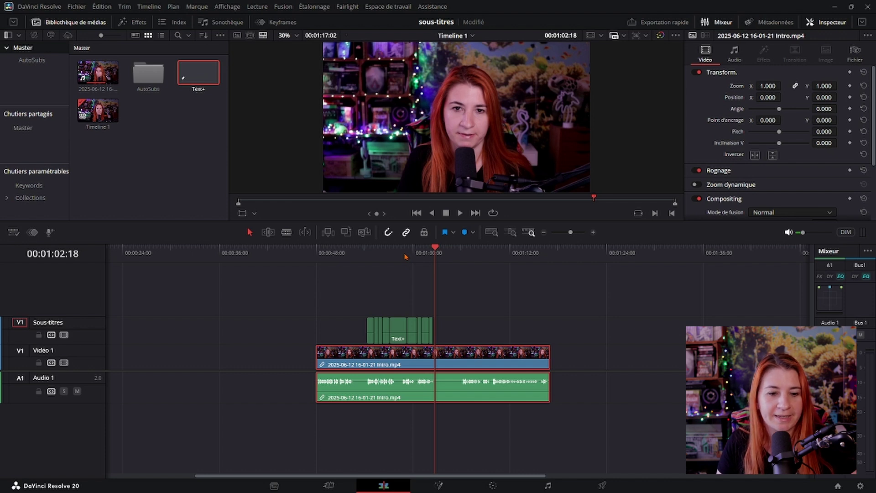
drag(405, 257, 401, 253)
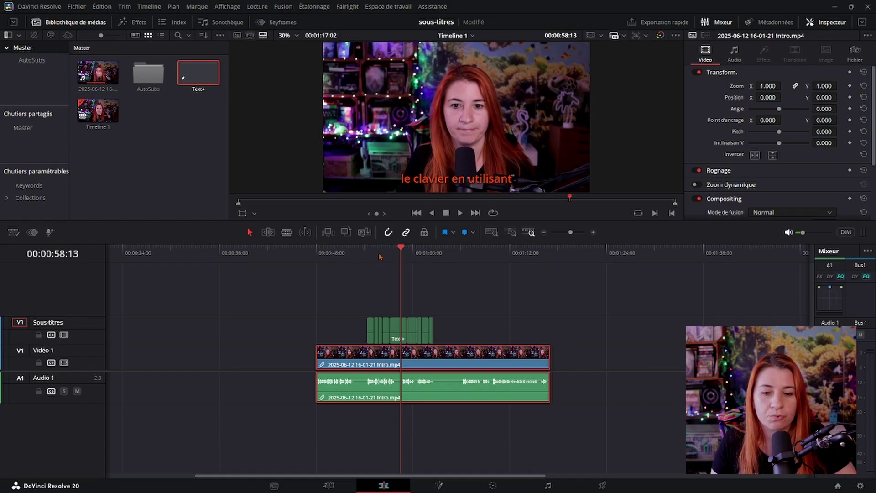
drag(366, 255, 414, 261)
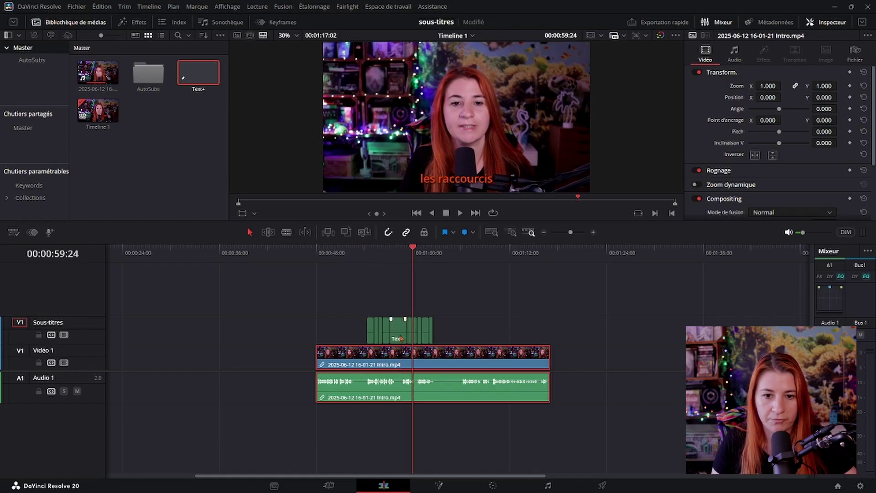
Step: Inspect subtitle clips' text, returning to the first subtitle "Mais dans DaVinci,"
click(401, 338)
click(760, 138)
click(426, 337)
click(366, 253)
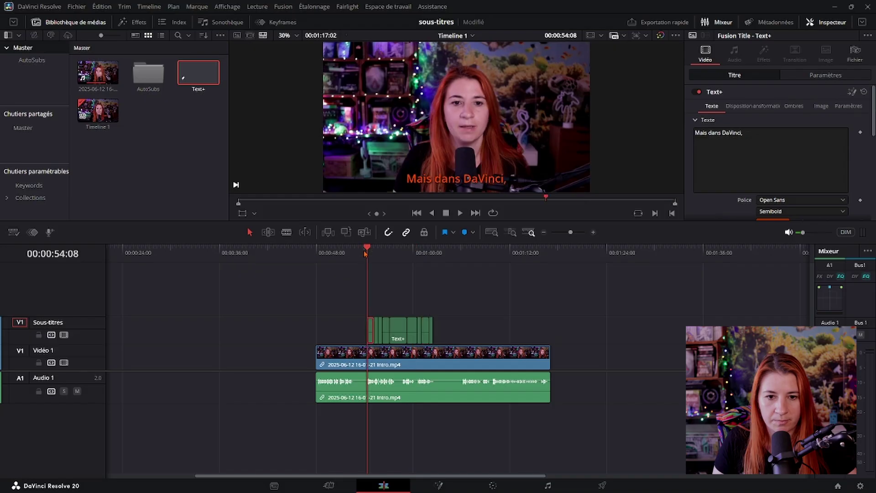
Step: Delete the comma after "Mais dans DaVinci", then scrub to check the neighbouring subtitles
click(749, 136)
key(BackSpace)
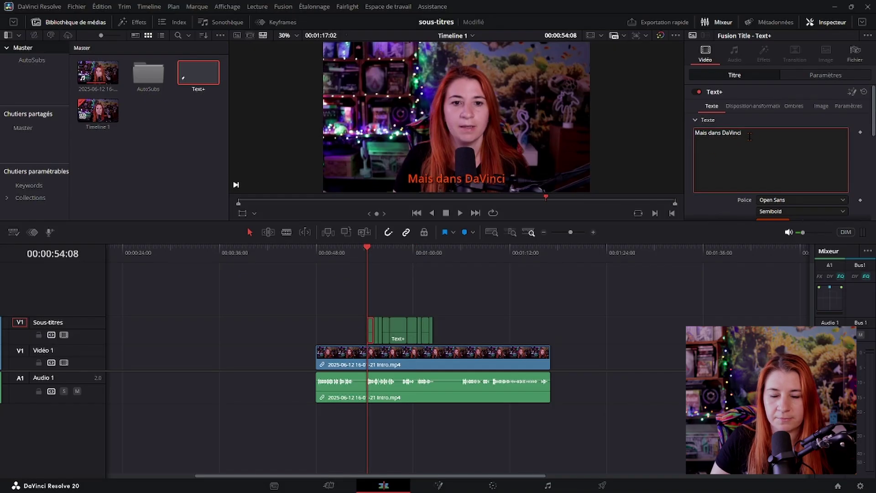
drag(380, 254, 411, 253)
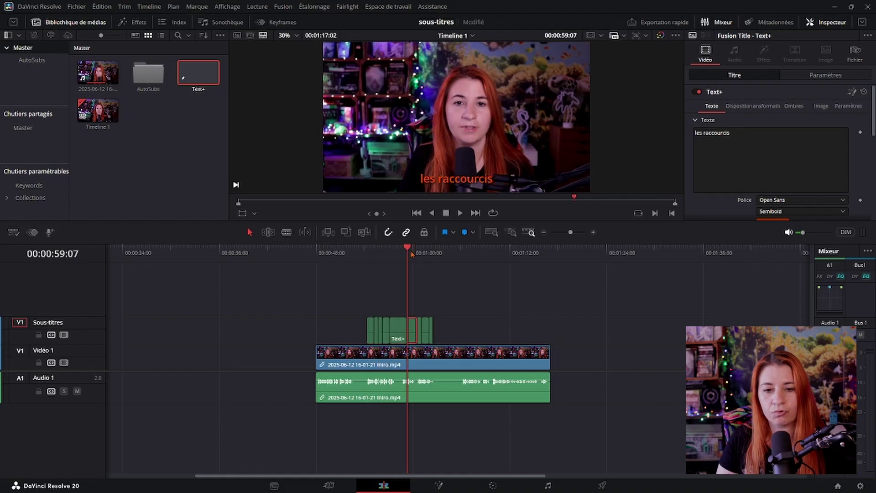
drag(412, 254, 398, 259)
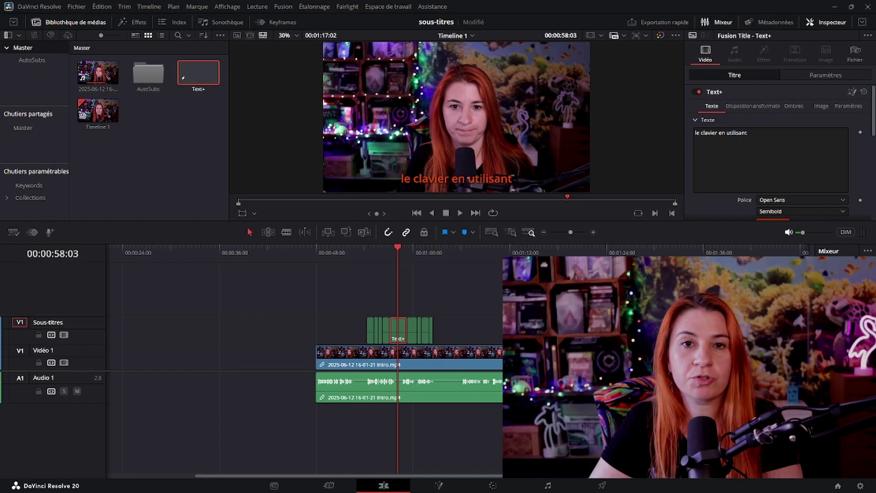